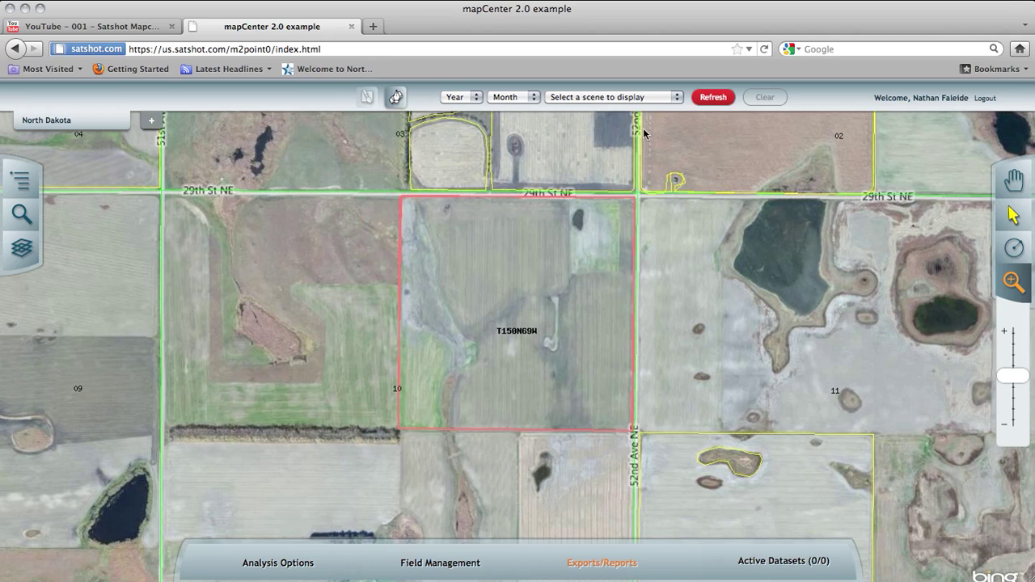
Step: Refresh the list of available scenes for the current map view and display scene L3227z14multi_Jul9_10 over the outlined field
click(707, 98)
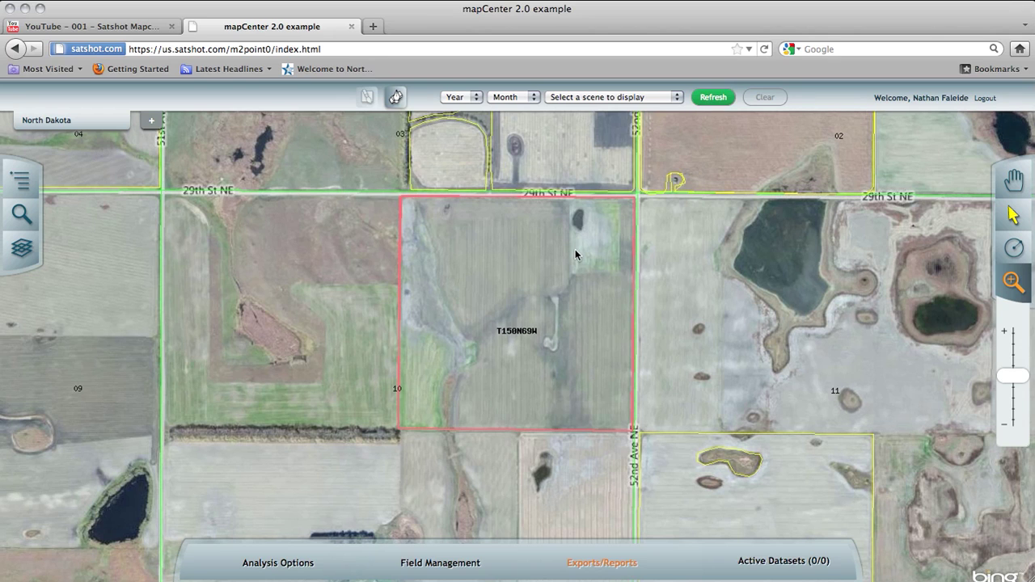
click(629, 99)
scroll(625, 172, down, 3)
scroll(623, 194, down, 3)
scroll(611, 232, down, 1)
scroll(609, 232, down, 5)
scroll(607, 232, up, 5)
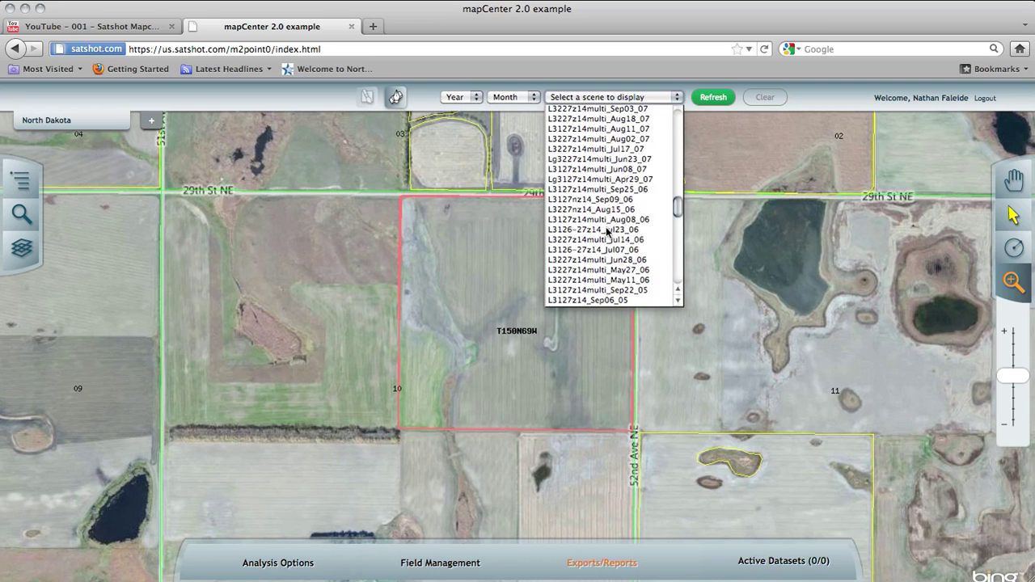
scroll(606, 232, up, 6)
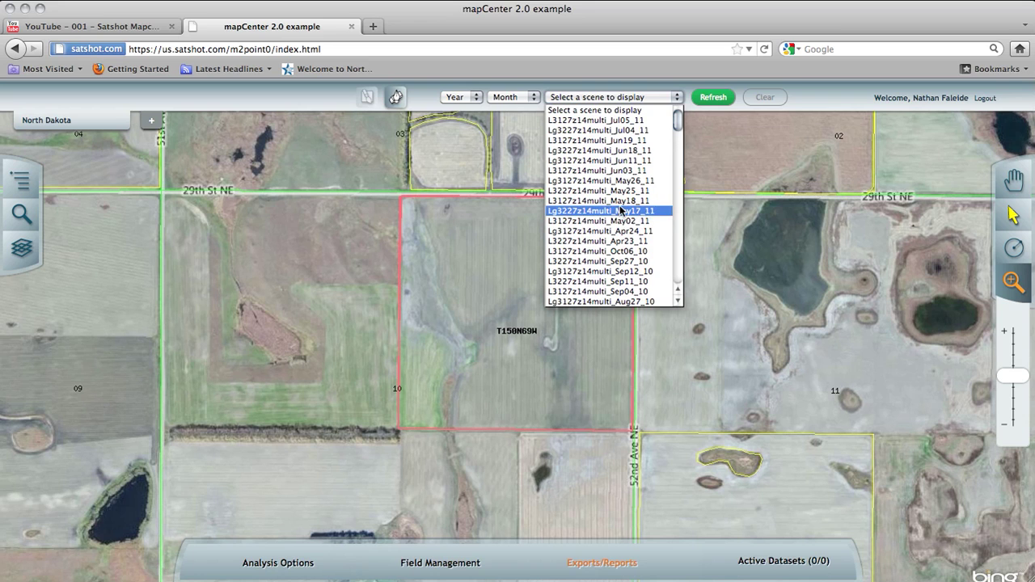
scroll(618, 211, down, 3)
scroll(620, 214, down, 2)
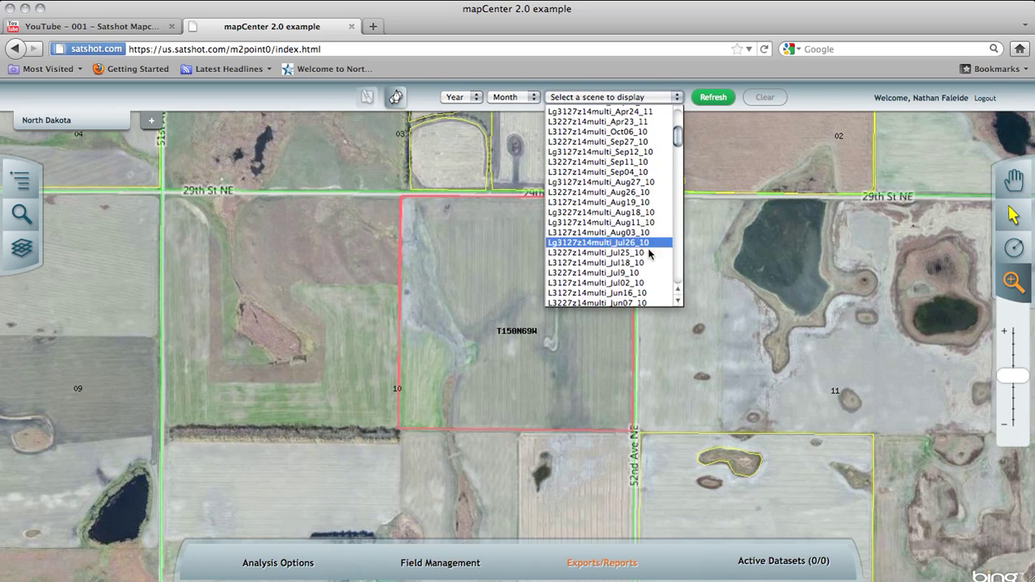
click(632, 276)
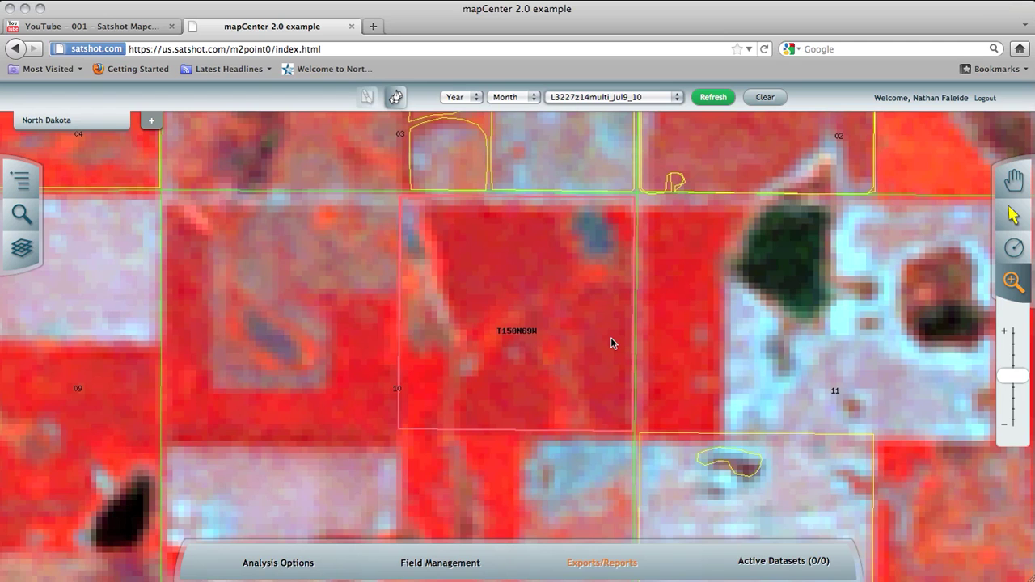
Step: Switch the displayed imagery of the outlined field to the July 2011 scene L3127z14multi_Jul05_11
click(615, 98)
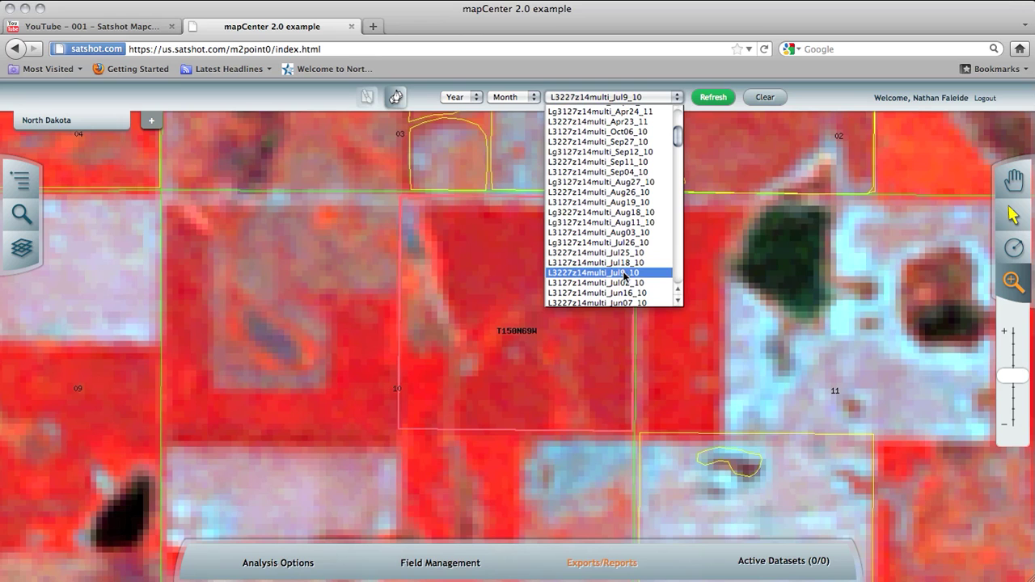
click(644, 97)
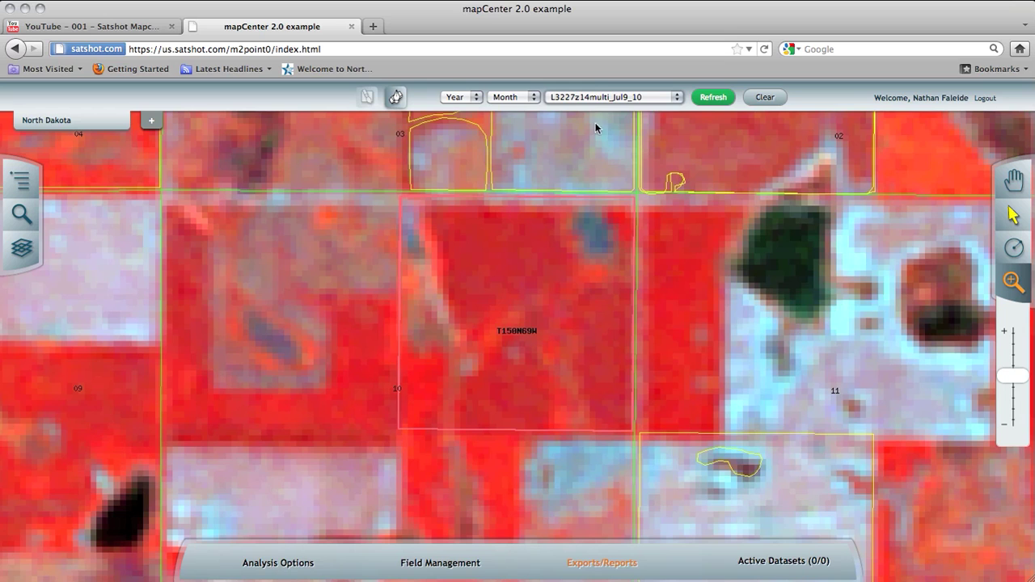
click(595, 97)
scroll(599, 138, up, 3)
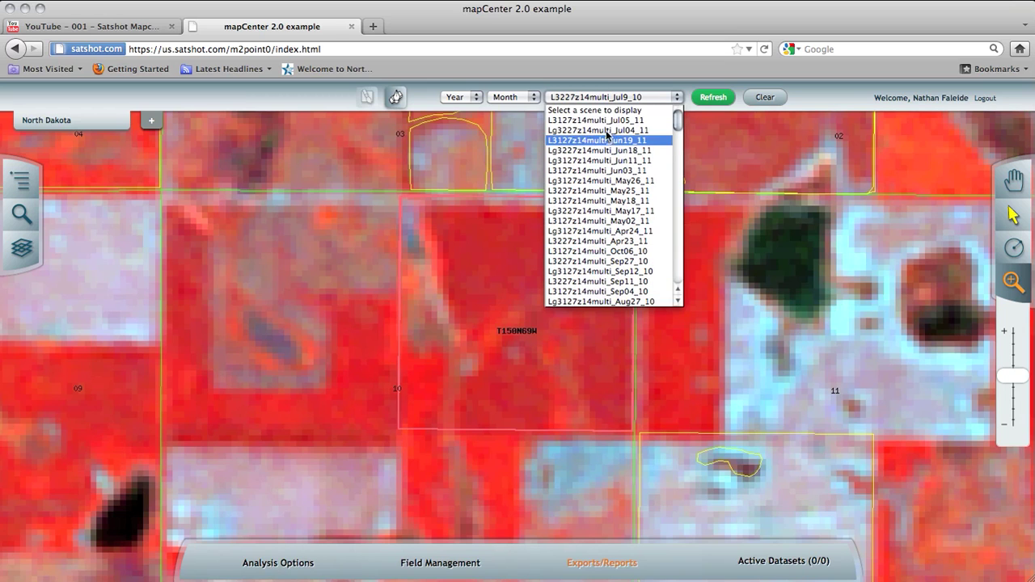
click(607, 119)
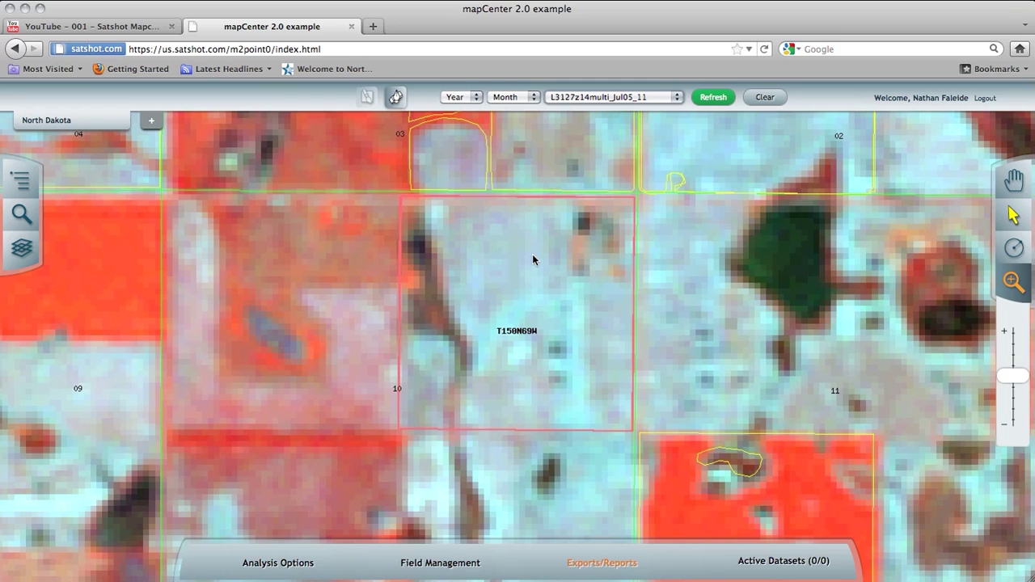
Step: Display the late July 2010 scene L3227z14multi_Jul25_10 over the outlined field
click(576, 96)
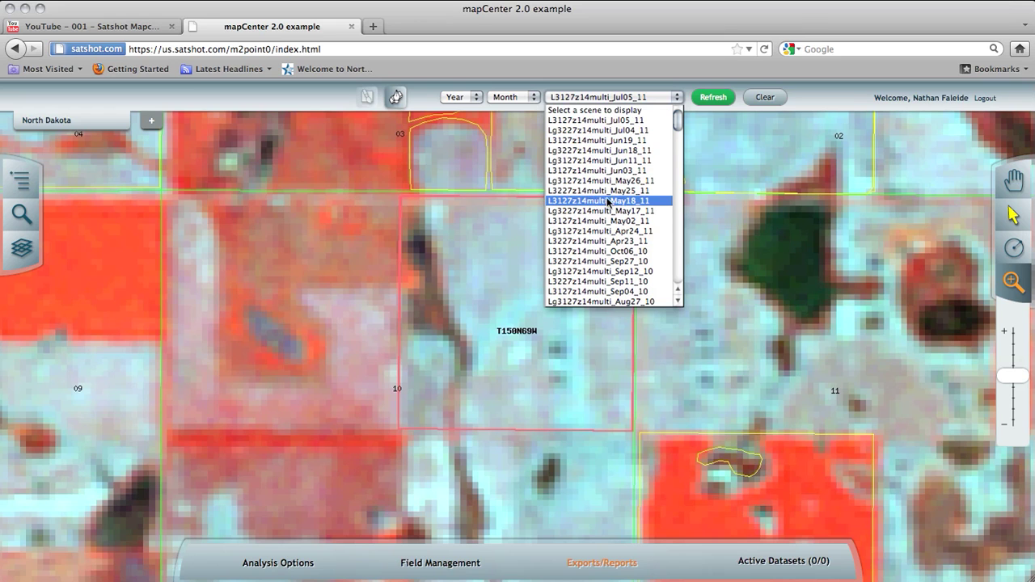
scroll(609, 202, down, 5)
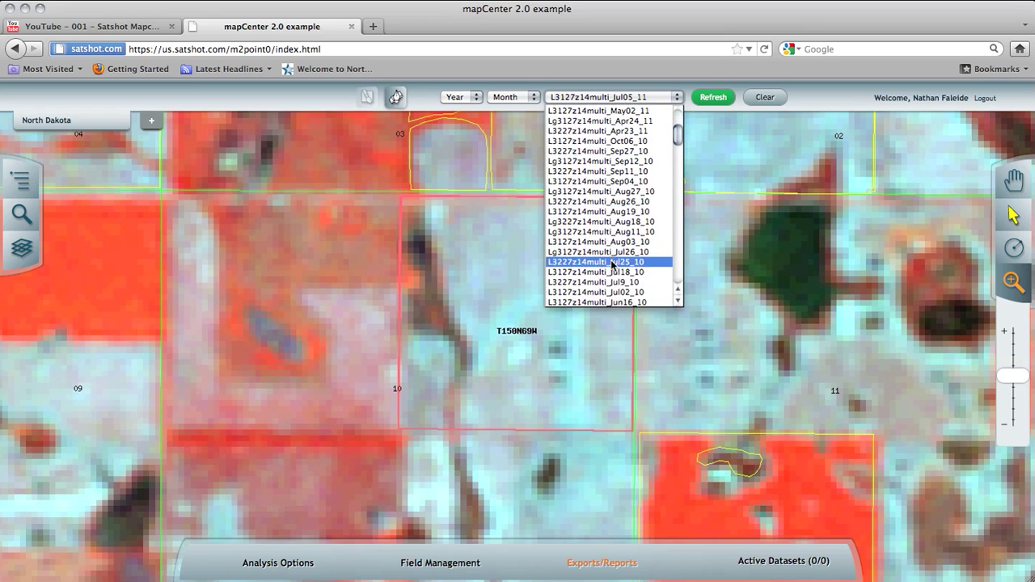
click(612, 262)
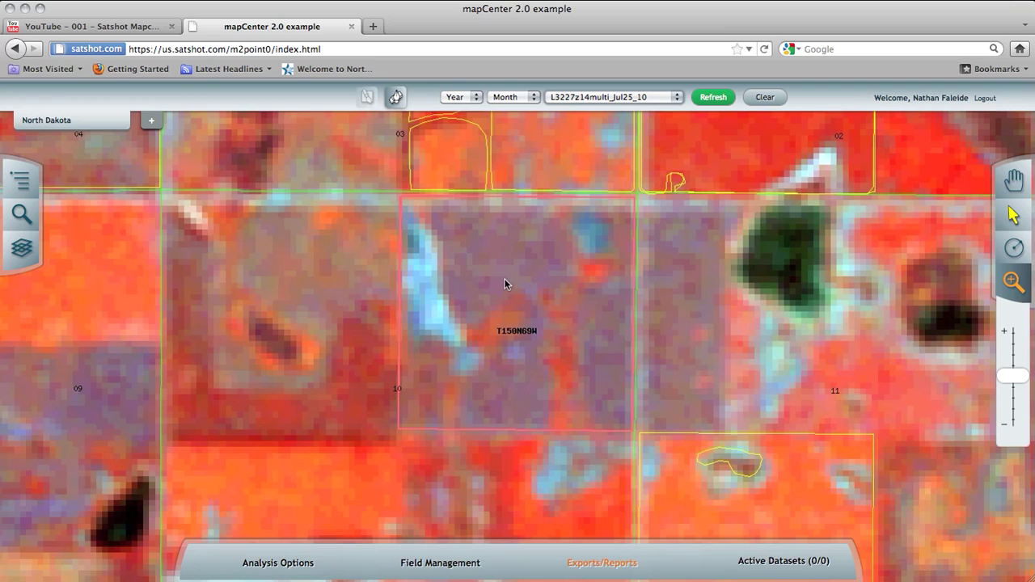
Step: Display the July 2009 scene L3227z14multi_Jul06_09 and zoom out to inspect the imagery across the surrounding sections
scroll(614, 265, down, 5)
scroll(613, 265, down, 1)
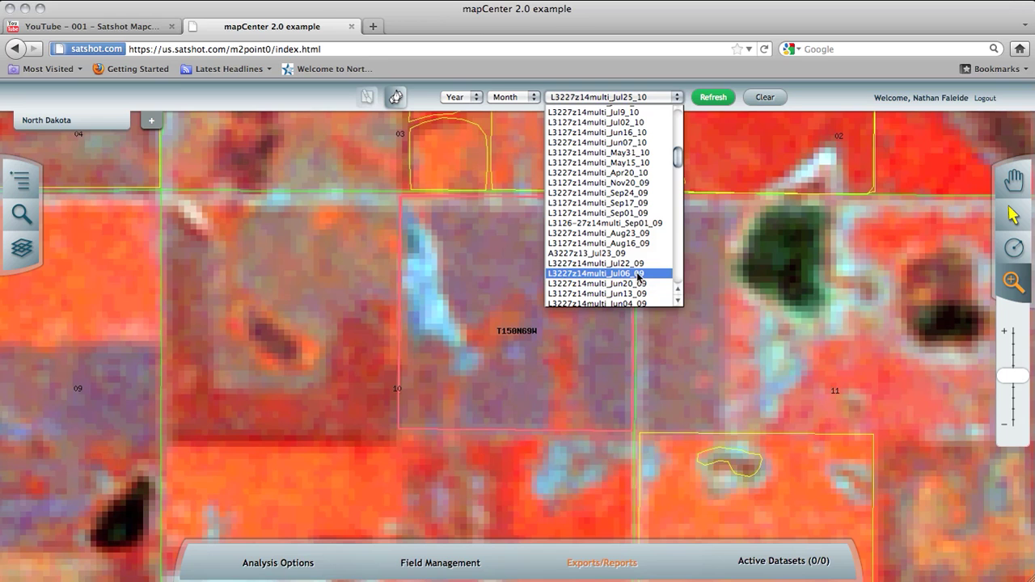
click(639, 275)
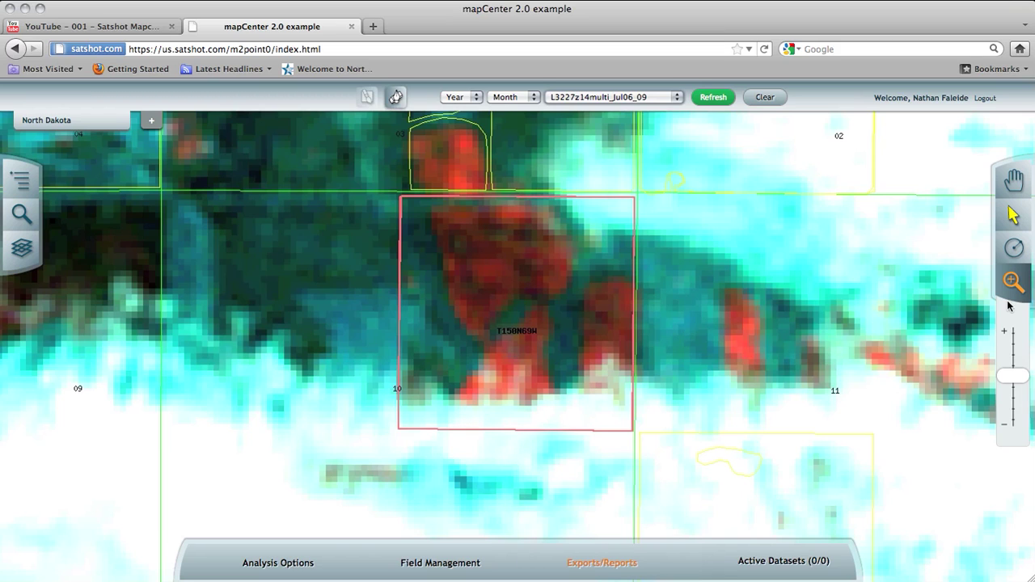
drag(1017, 381, 1015, 403)
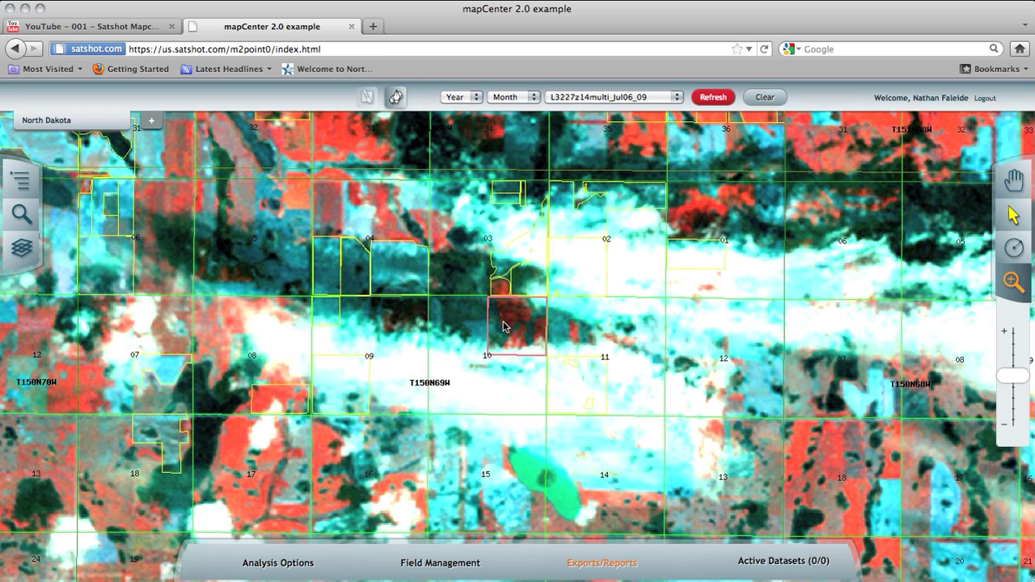
Step: Replace the displayed imagery with the July 2008 scene L3227z14multi_Jul03_08 for the surrounding sections
click(615, 101)
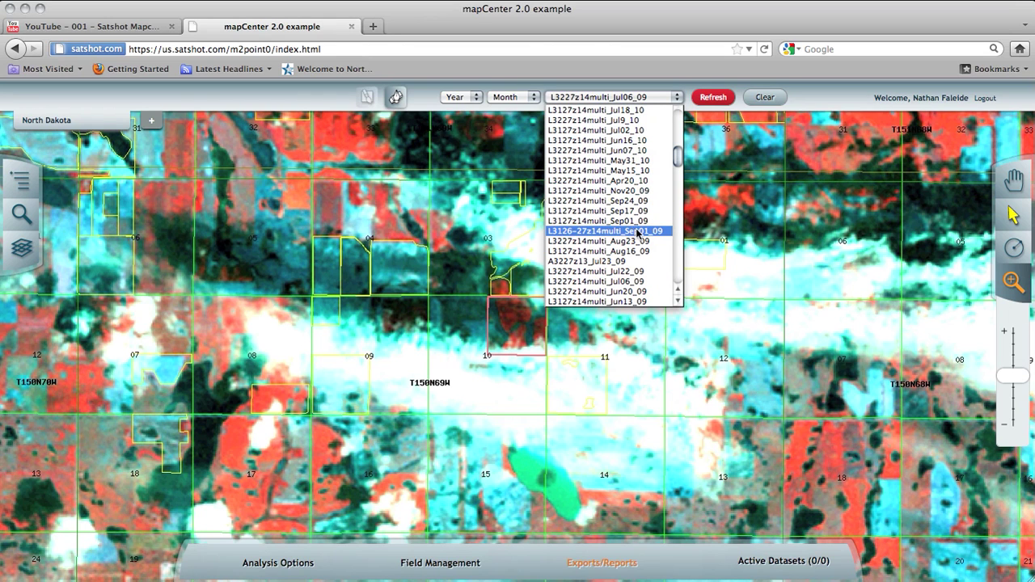
scroll(637, 231, down, 5)
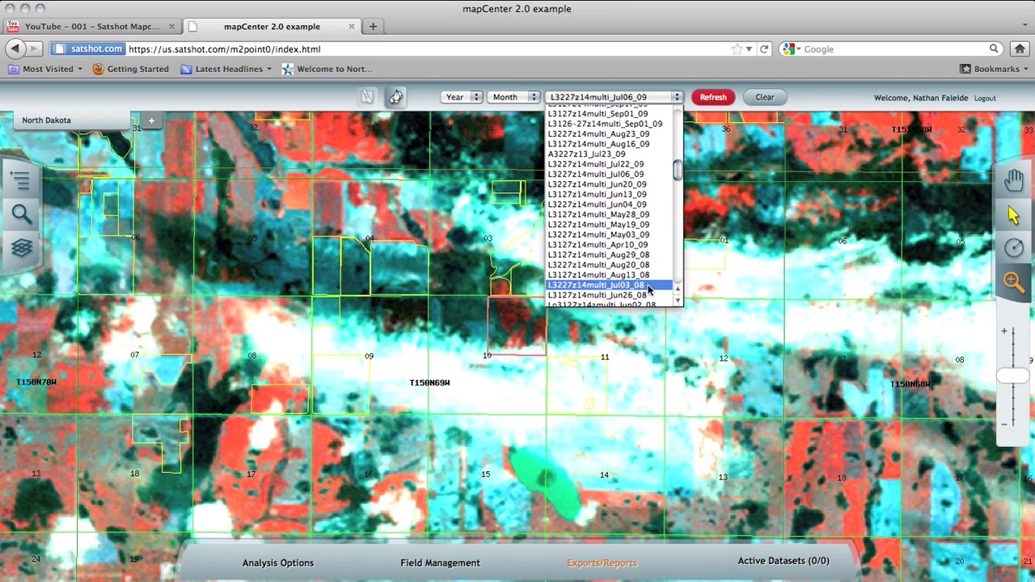
click(649, 288)
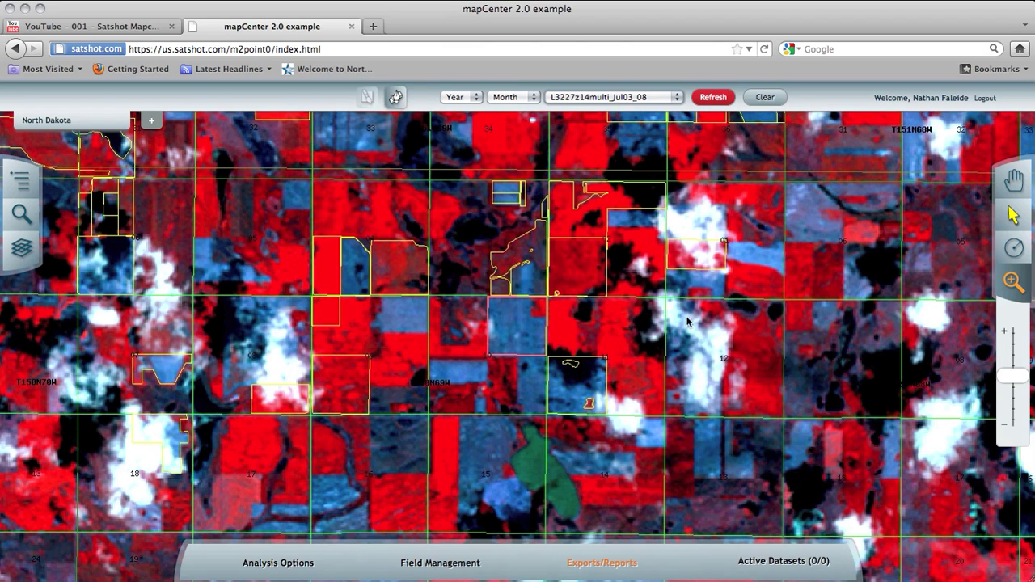
Step: Display the July 2010 scene Lg3127z14multi_Jul26_10, whose name starts with the Lg prefix, across the map
click(645, 98)
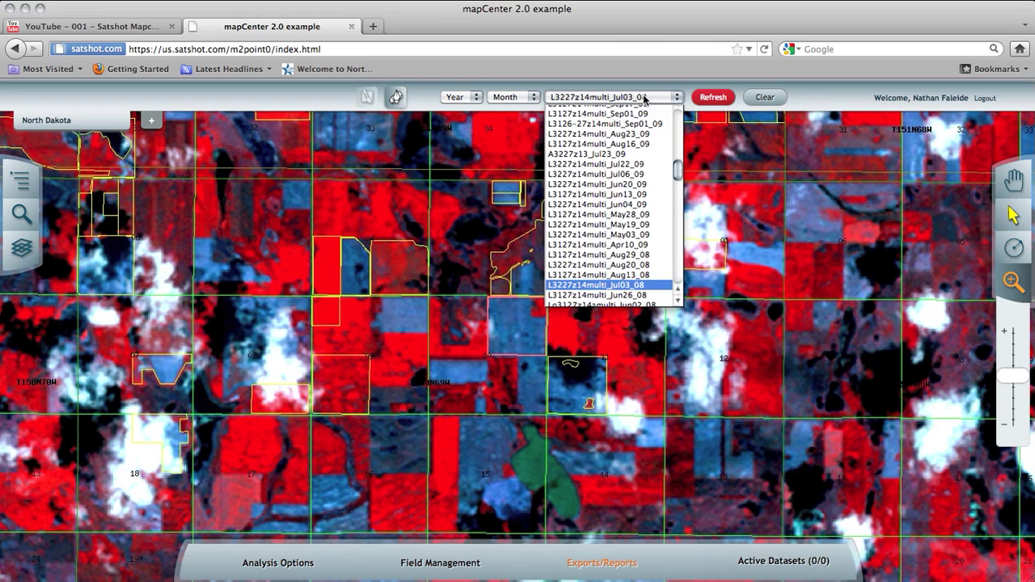
scroll(625, 184, up, 5)
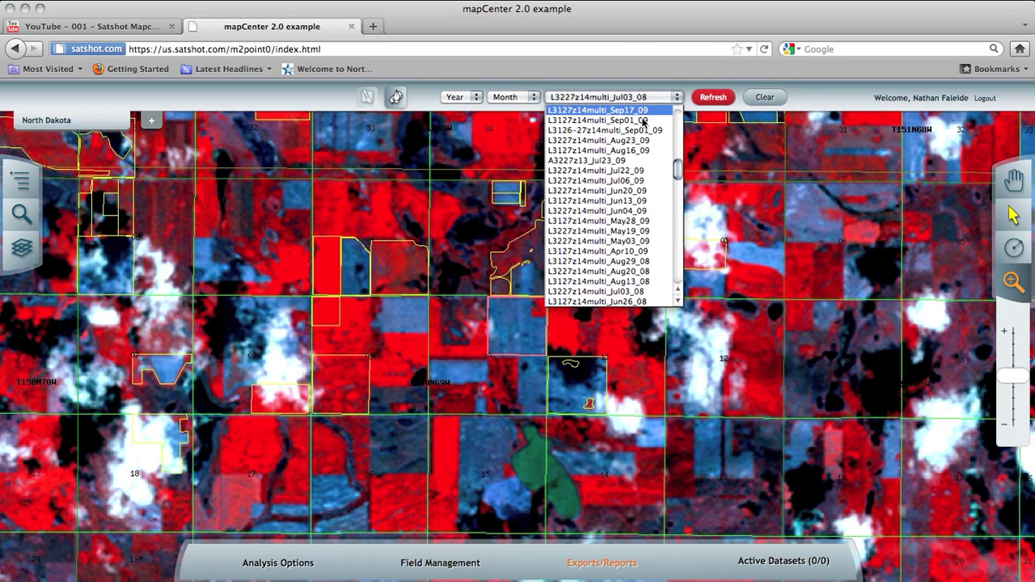
scroll(625, 185, up, 2)
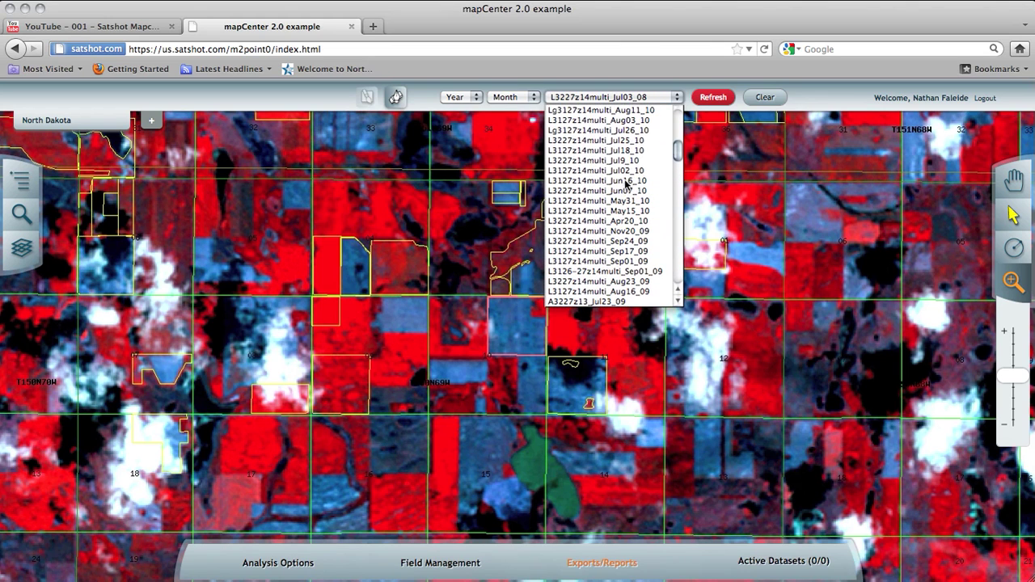
click(628, 139)
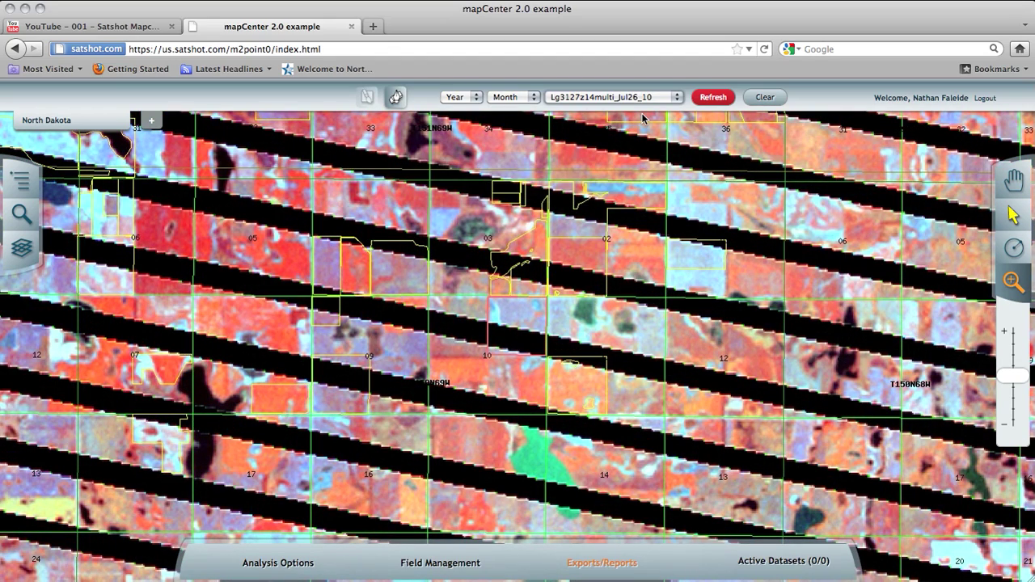
Step: Look through the scene names from 2009 to 2011 and display the August 2010 scene L3127z14multi_Aug19_10
click(618, 98)
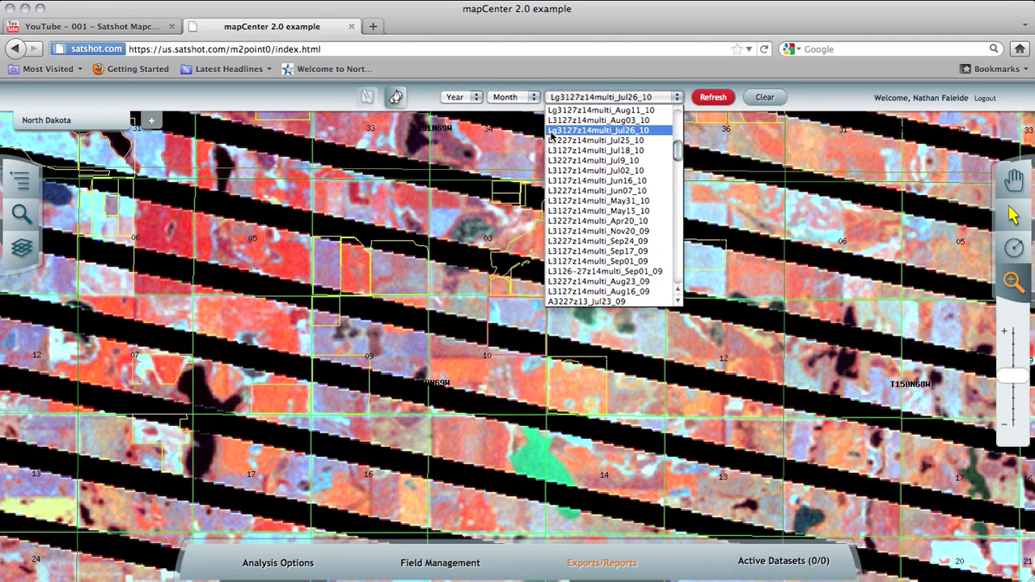
click(596, 97)
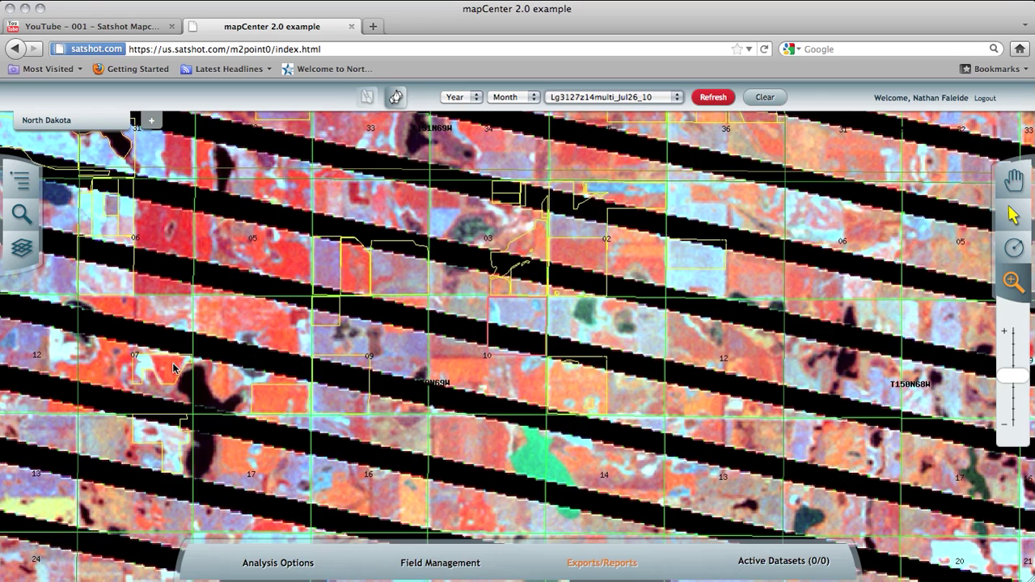
click(630, 98)
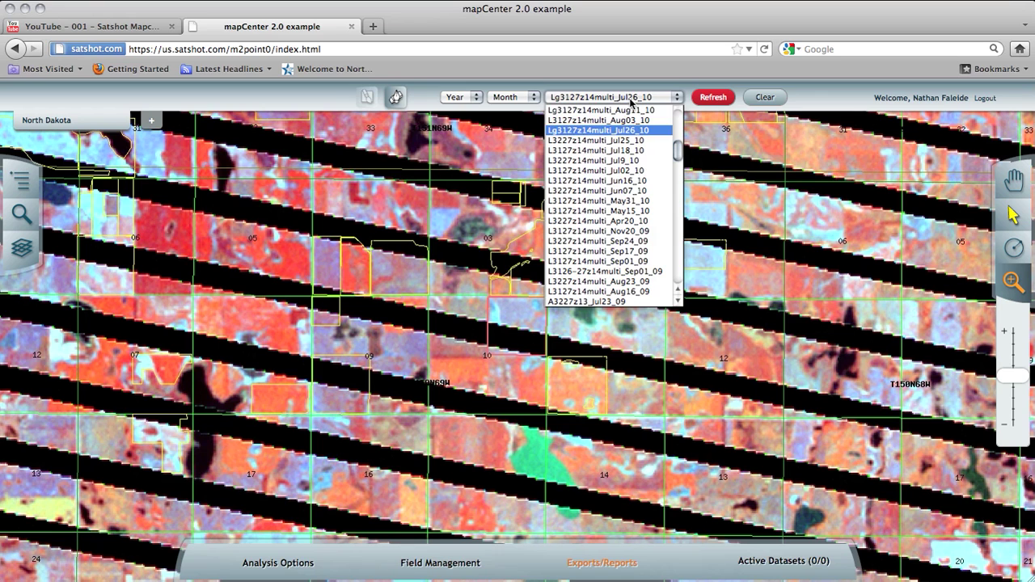
scroll(608, 247, down, 3)
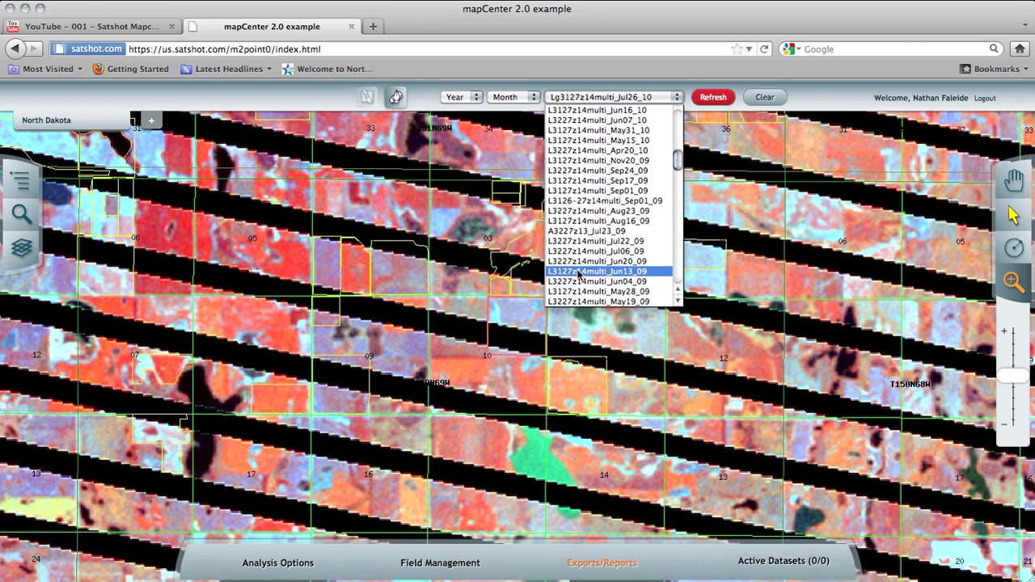
scroll(579, 266, up, 1)
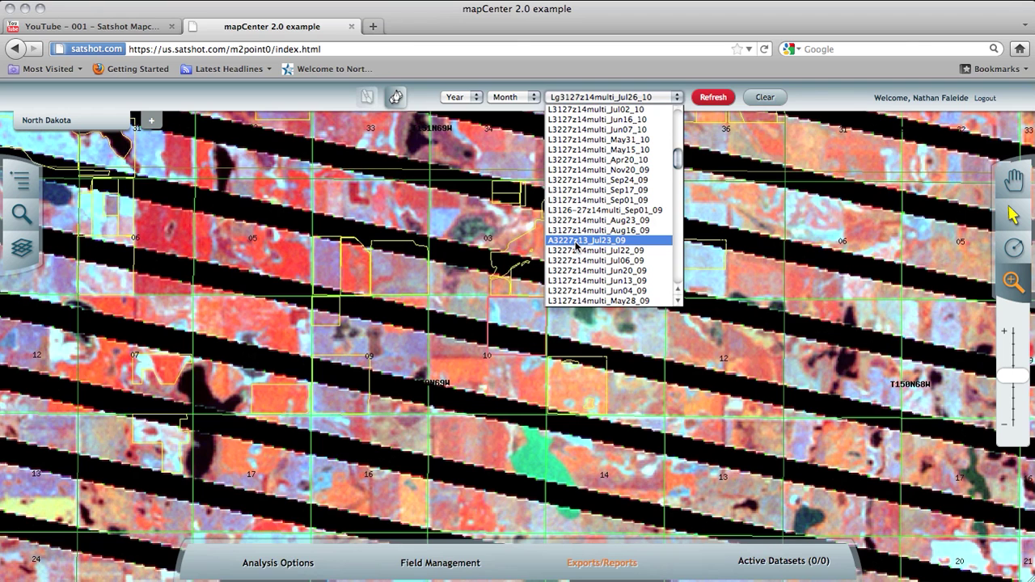
scroll(578, 245, up, 10)
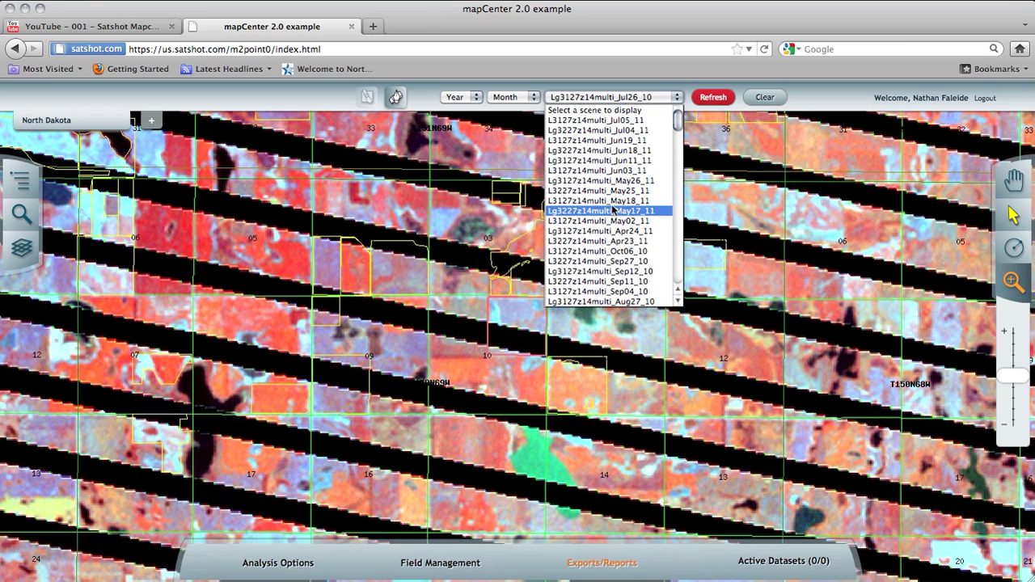
scroll(592, 258, down, 4)
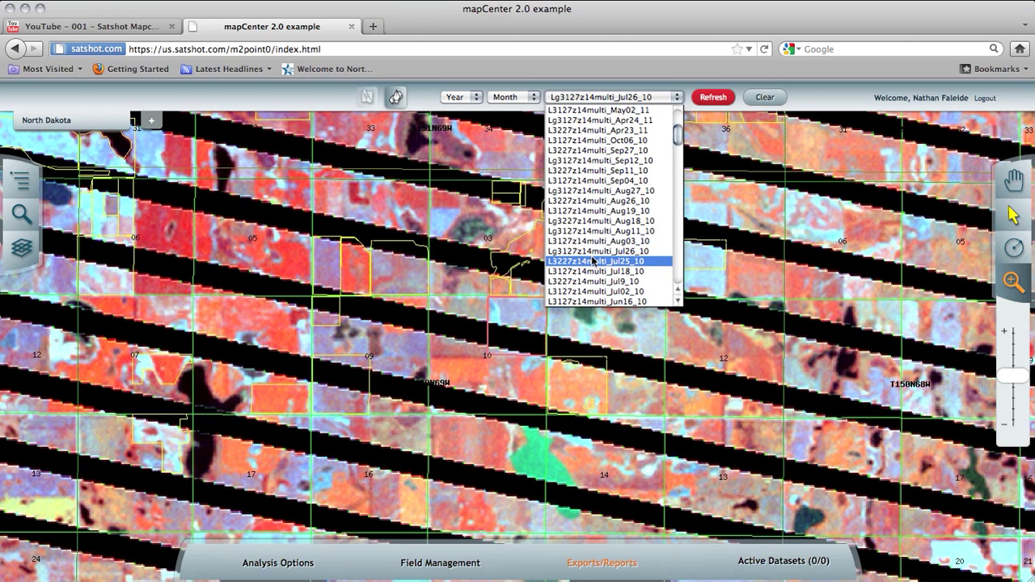
click(668, 212)
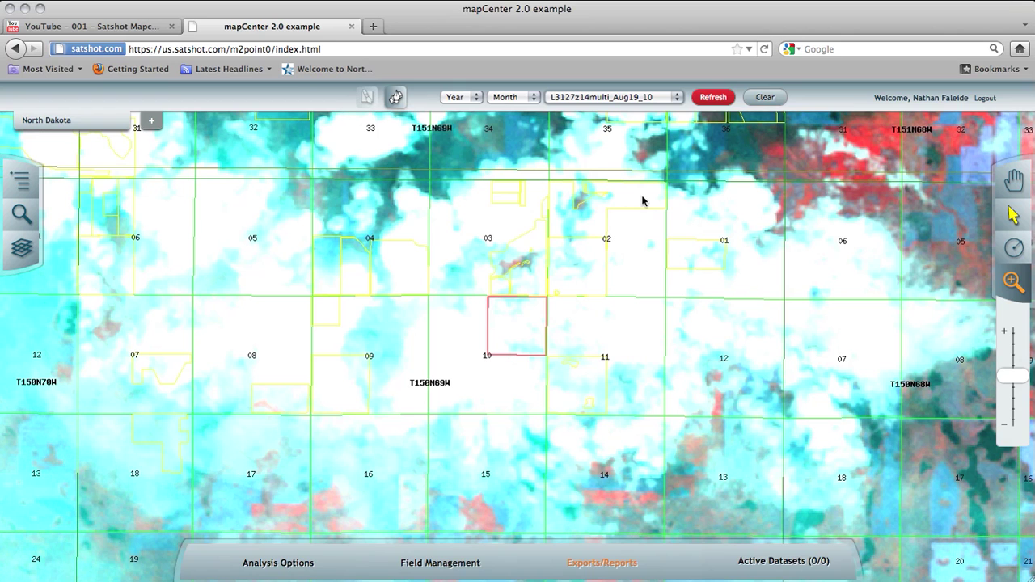
click(625, 99)
scroll(623, 117, up, 4)
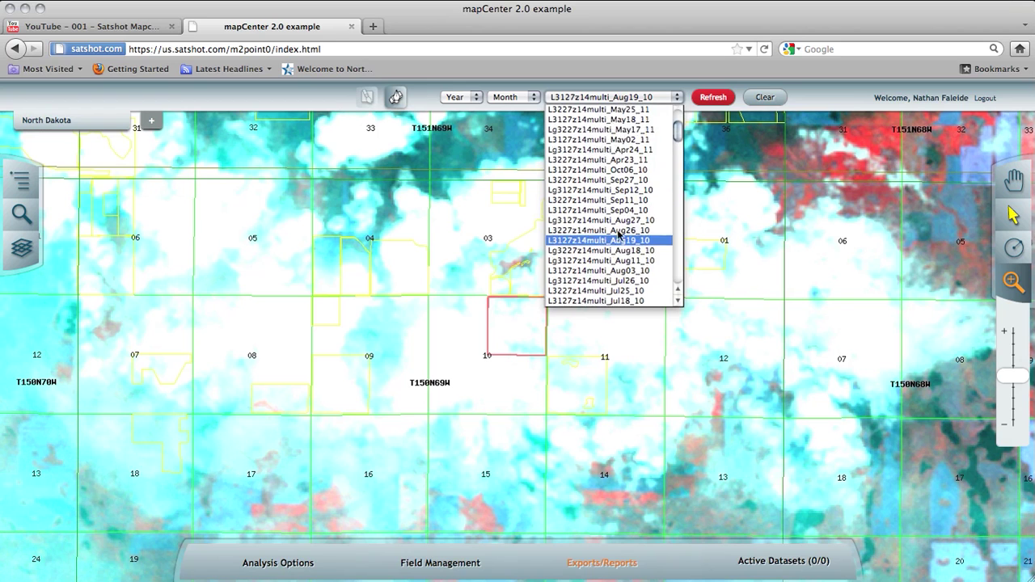
click(643, 97)
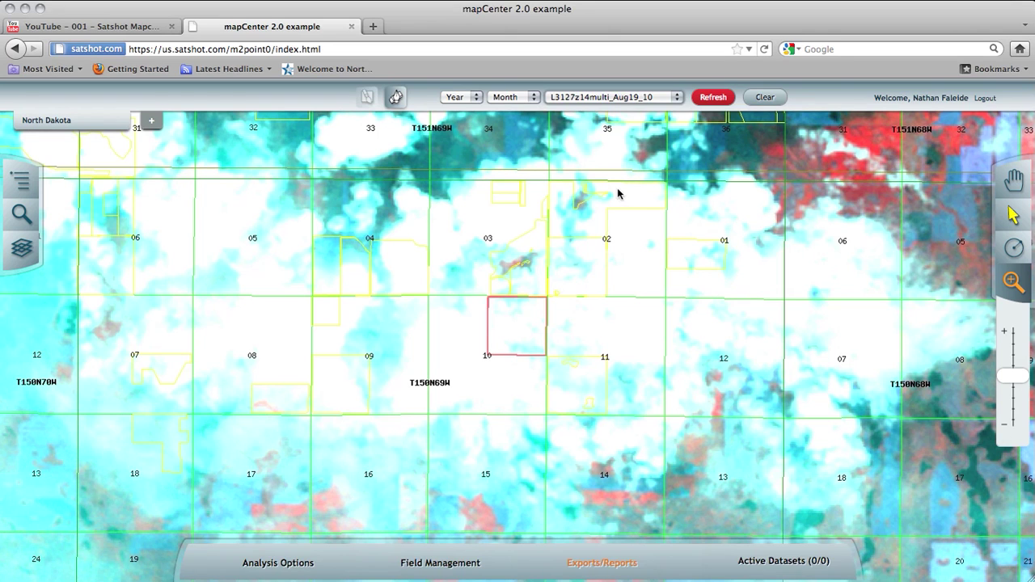